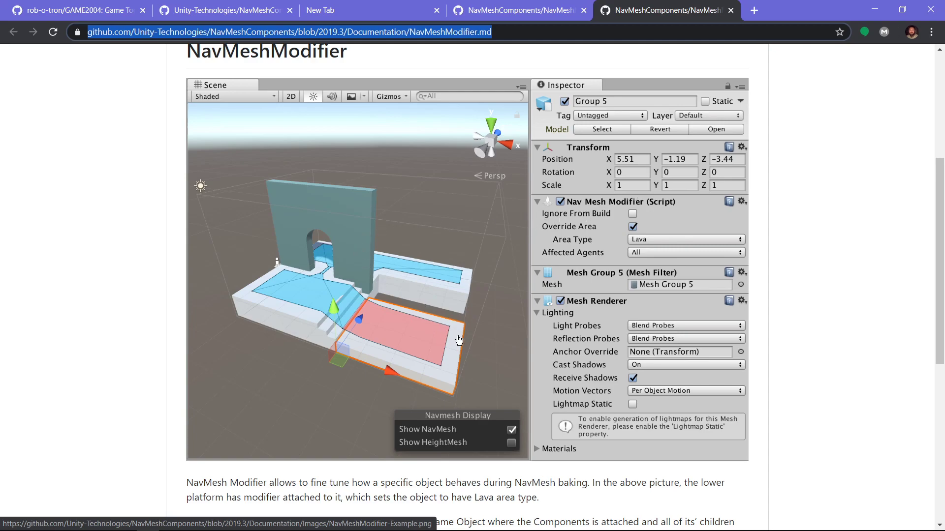
# Step: Scroll through the NavMeshModifier documentation page to read its description and parameters
pyautogui.scroll(-1, 436, 379)
pyautogui.scroll(-1, 404, 455)
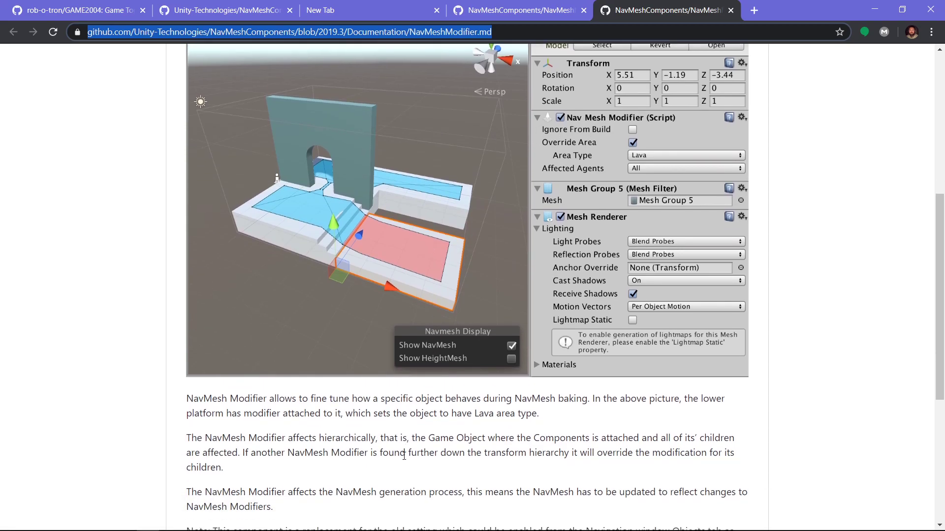
pyautogui.scroll(1, 541, 341)
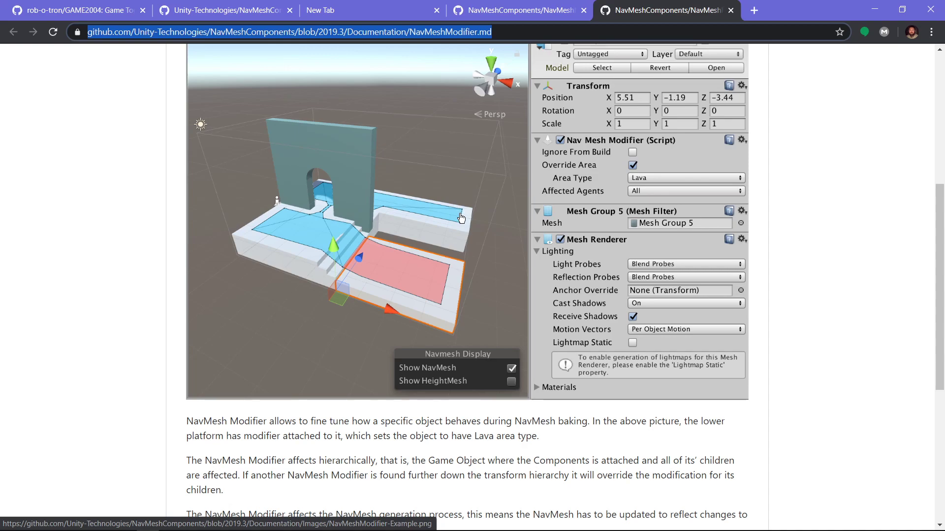
pyautogui.scroll(-2, 397, 316)
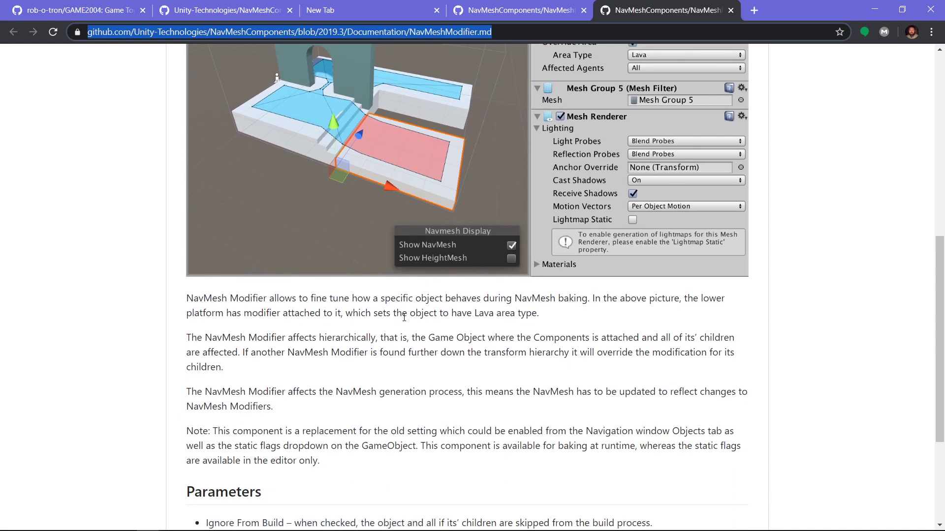
pyautogui.scroll(-3, 404, 317)
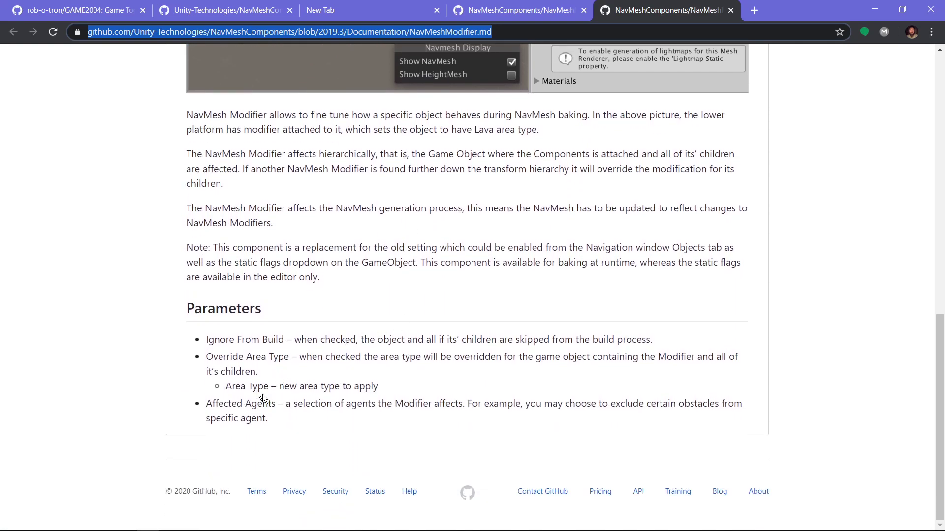
pyautogui.scroll(1, 264, 364)
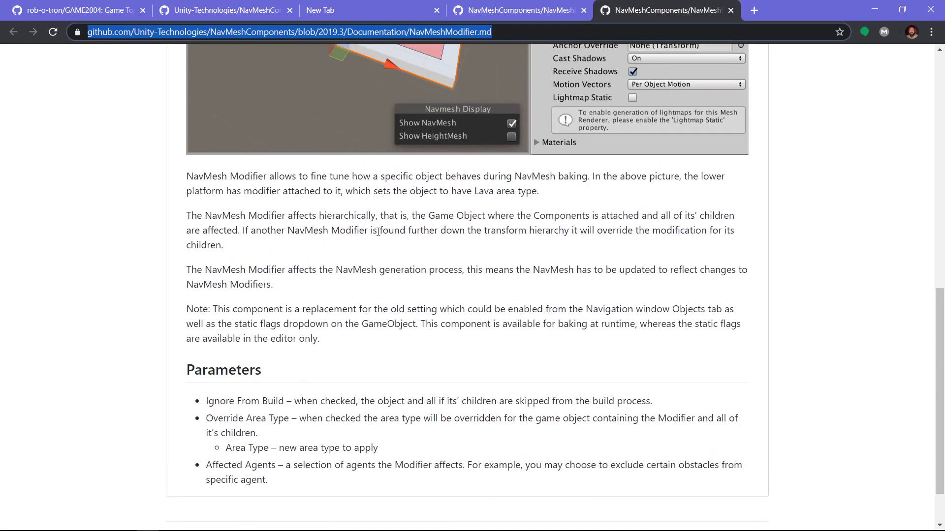
pyautogui.scroll(2, 491, 333)
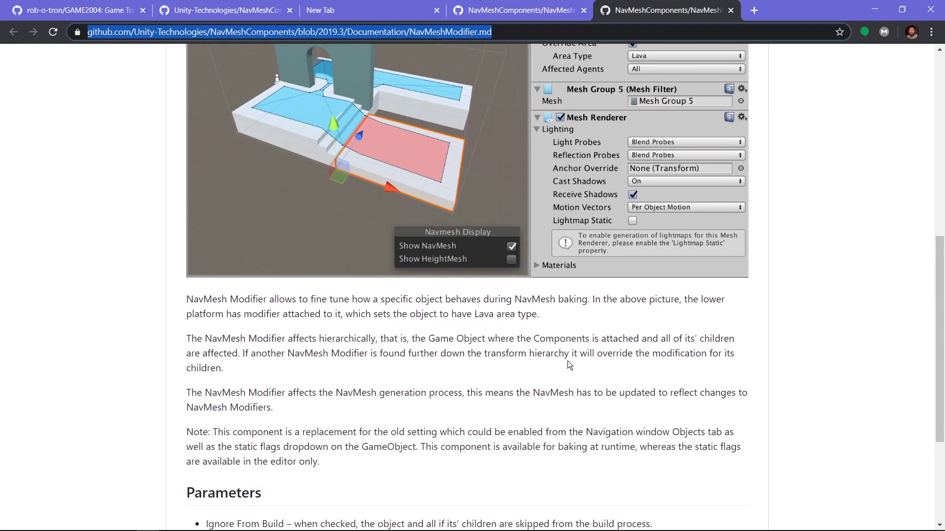
pyautogui.scroll(-1, 569, 363)
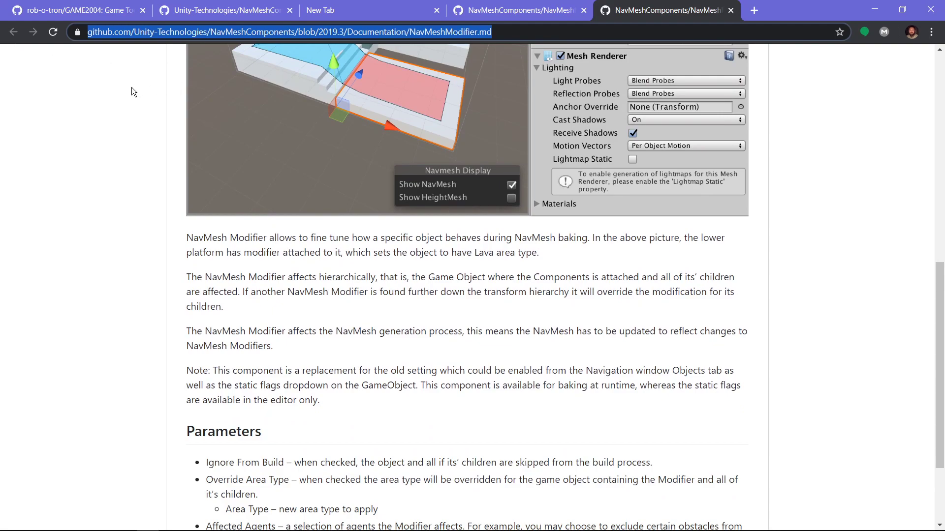
pyautogui.scroll(3, 264, 209)
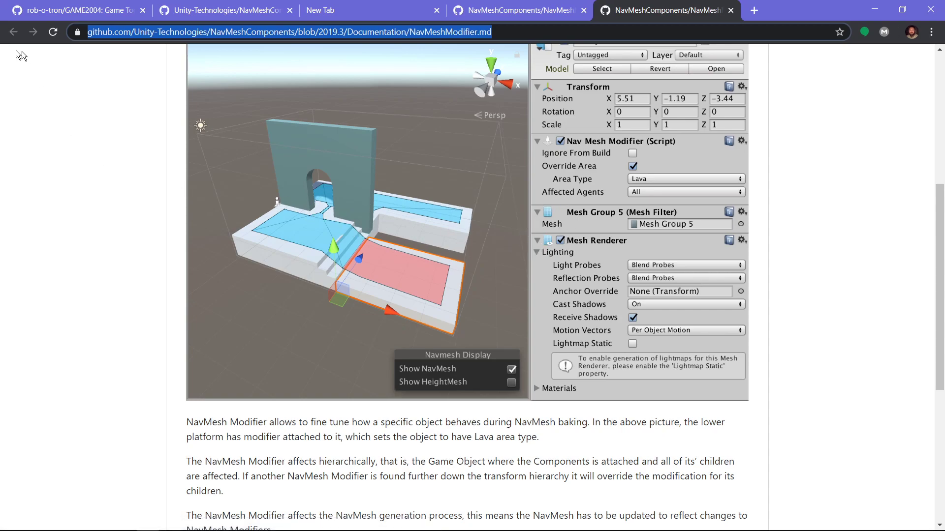
pyautogui.scroll(-5, 342, 241)
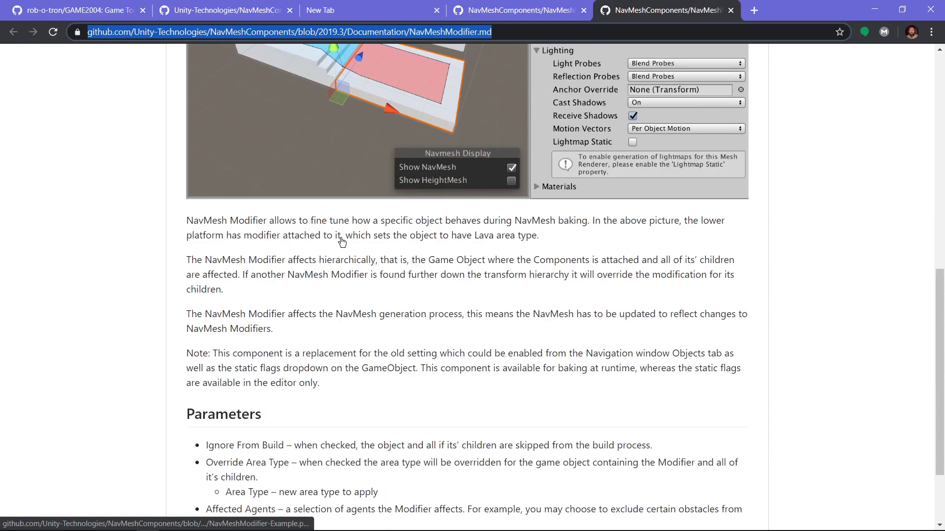
pyautogui.scroll(10, 342, 241)
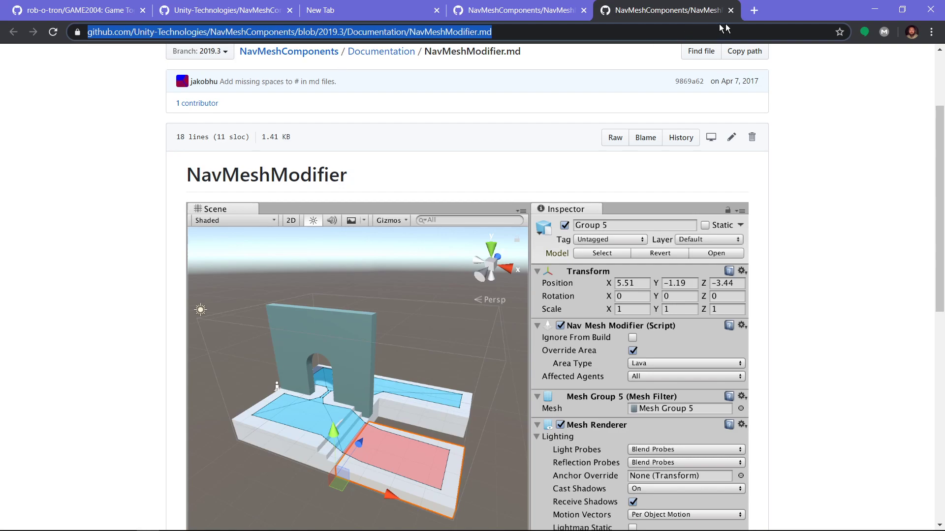
# Step: Close the NavMeshModifier and NavMeshModifierVolume documentation tabs and minimize the browser
pyautogui.click(730, 11)
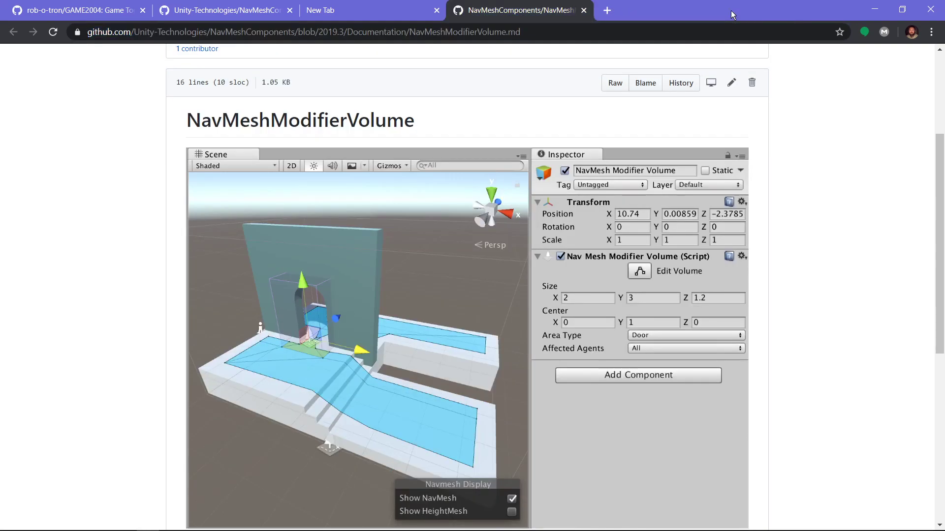
pyautogui.click(583, 11)
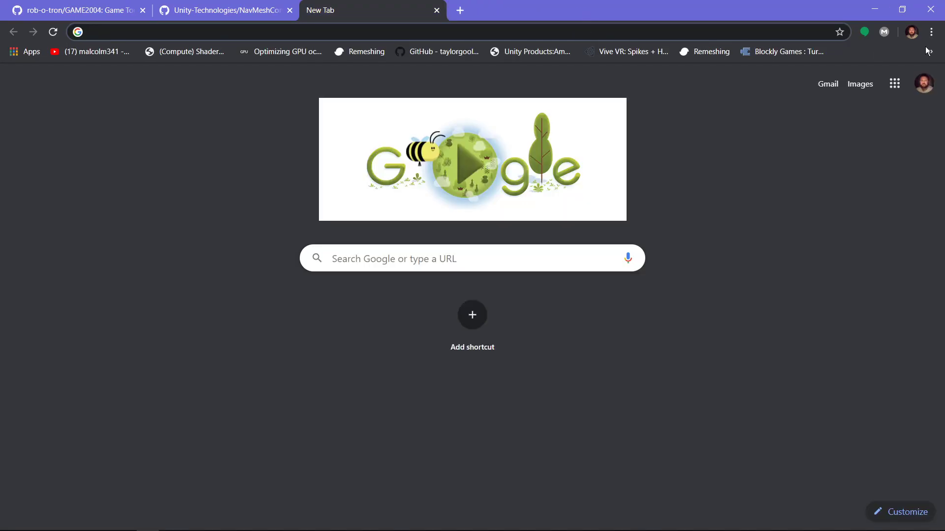
pyautogui.click(874, 10)
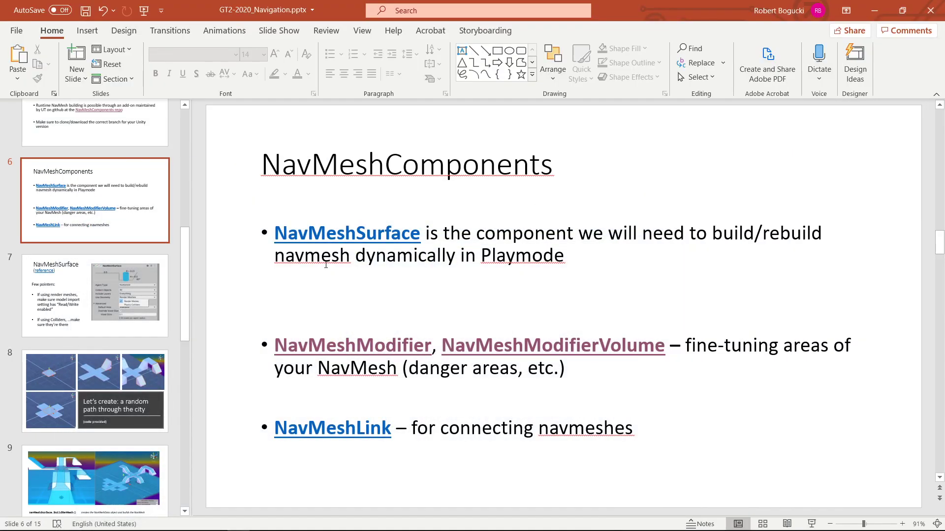
# Step: Select the NavMeshSurface slide in the presentation, then minimize it to return to Unity
pyautogui.click(47, 308)
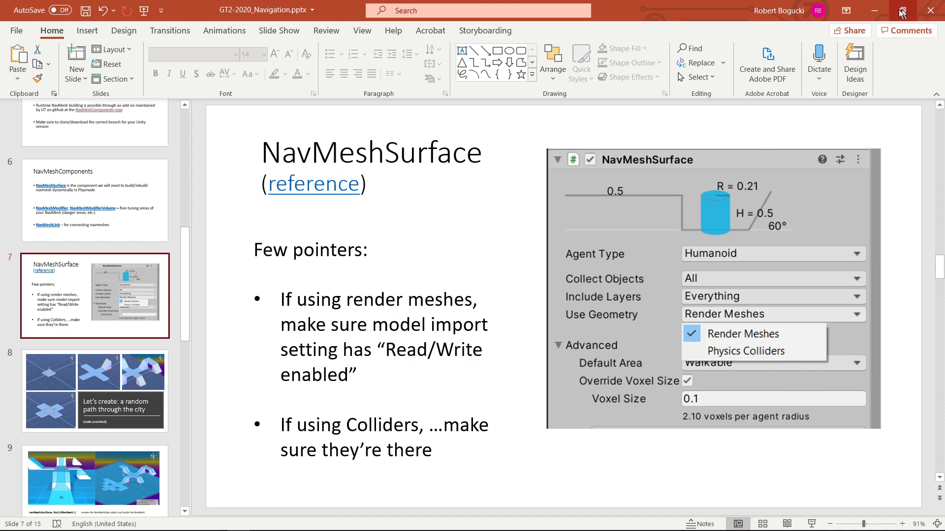
pyautogui.click(874, 10)
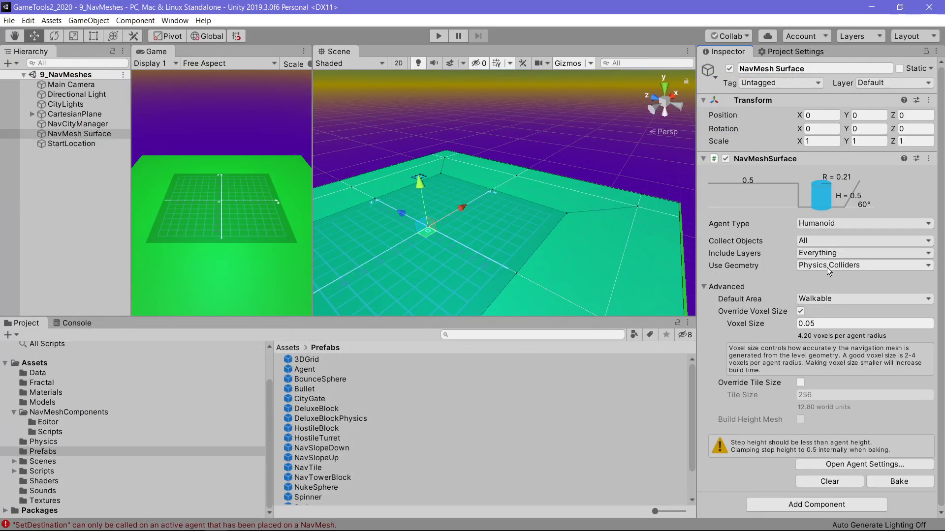
# Step: Set the NavMesh Surface's voxel size to 0.2
pyautogui.click(928, 266)
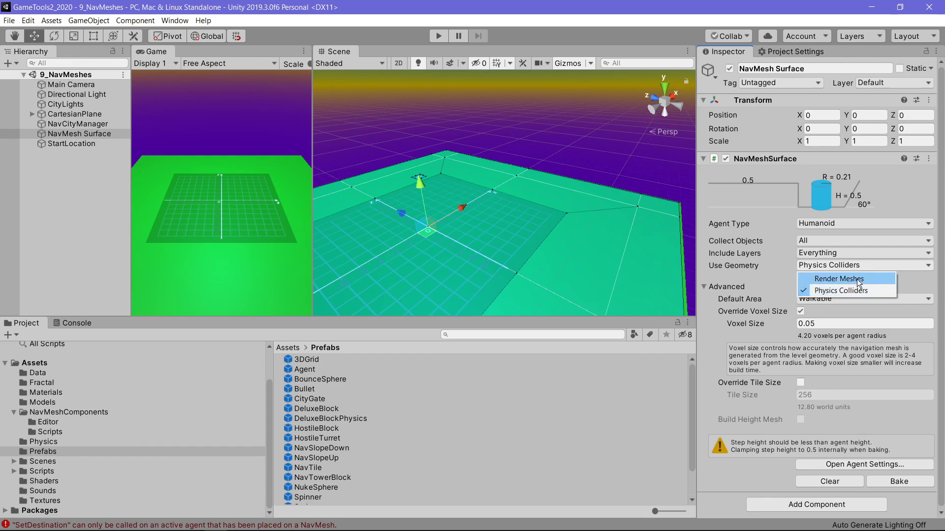
pyautogui.click(697, 326)
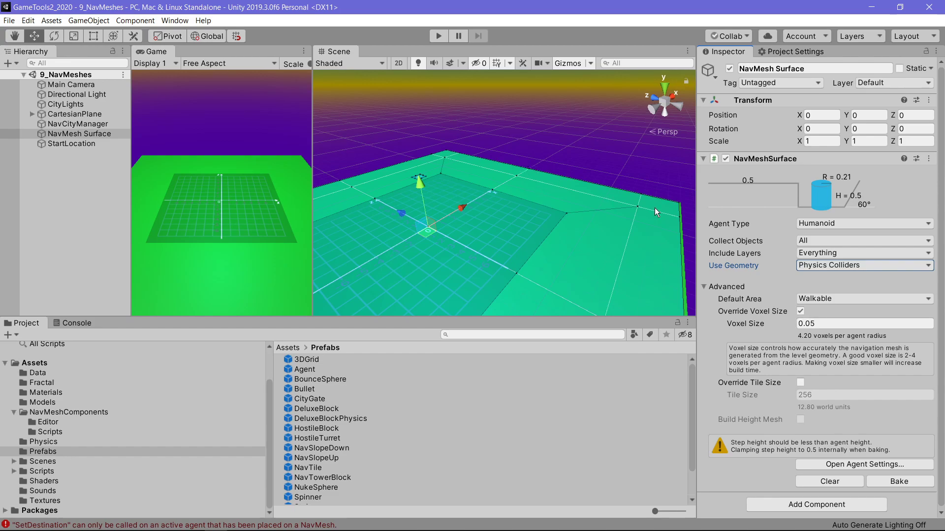
pyautogui.doubleClick(819, 325)
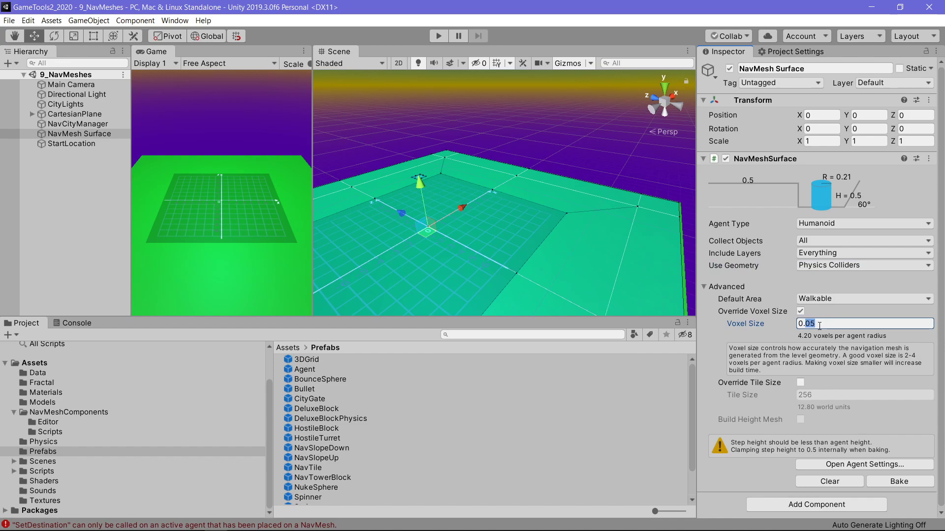
pyautogui.write('2')
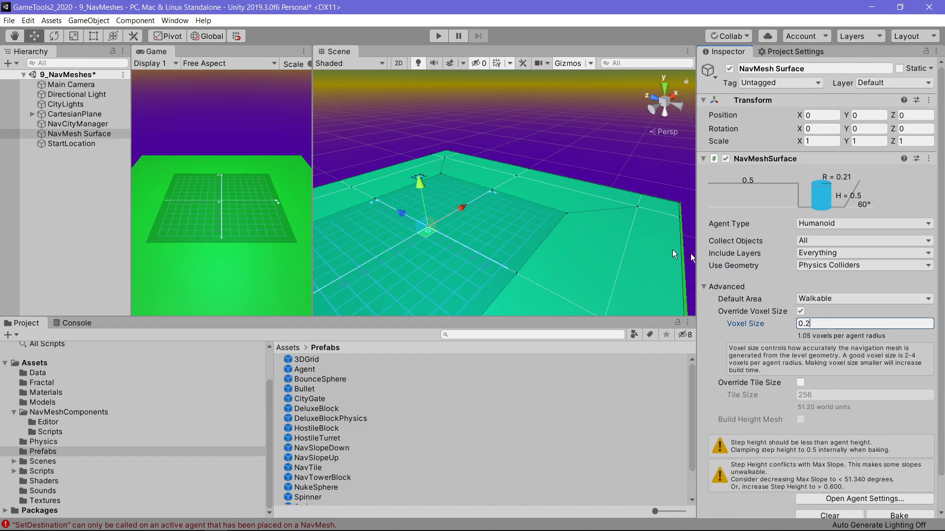
# Step: Run the scene, orbit and zoom around the generated city to inspect the navmesh, then stop playing
pyautogui.click(432, 34)
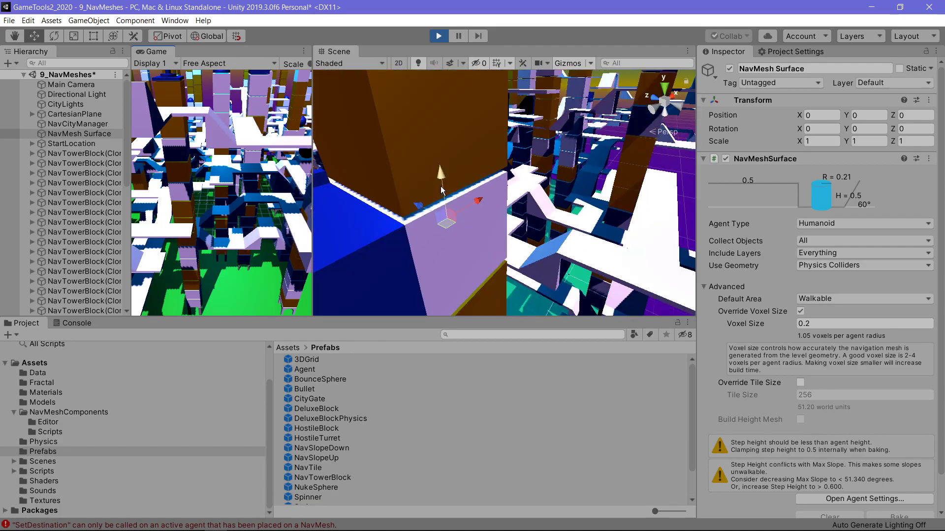
pyautogui.doubleClick(68, 134)
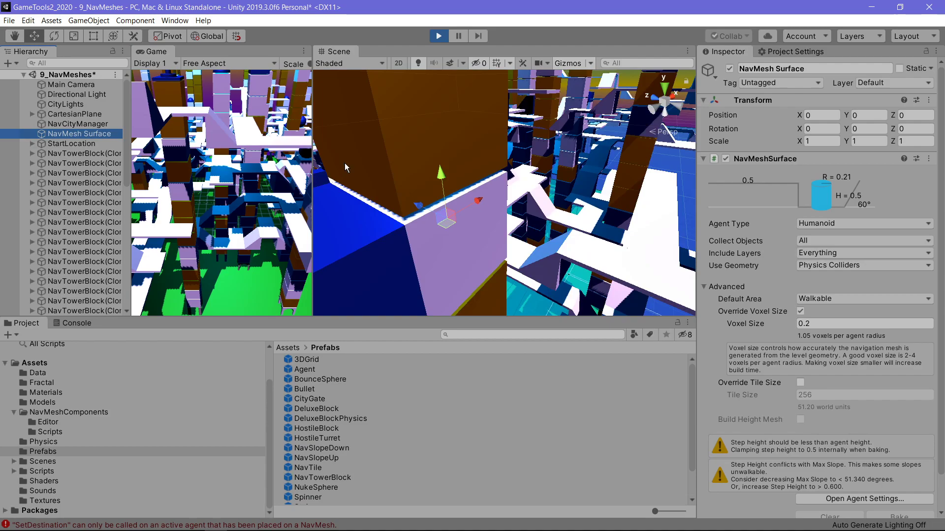
pyautogui.moveTo(494, 250); pyautogui.dragTo(475, 260, button='middle')
pyautogui.scroll(-3, 475, 261)
pyautogui.keyDown('alt'); pyautogui.moveTo(475, 261); pyautogui.dragTo(554, 266); pyautogui.keyUp('alt')
pyautogui.moveTo(554, 266)
pyautogui.mouseDown(button='middle')
pyautogui.moveTo(358, 236)
pyautogui.moveTo(566, 253)
pyautogui.mouseUp(button='middle')
pyautogui.scroll(6, 566, 253)
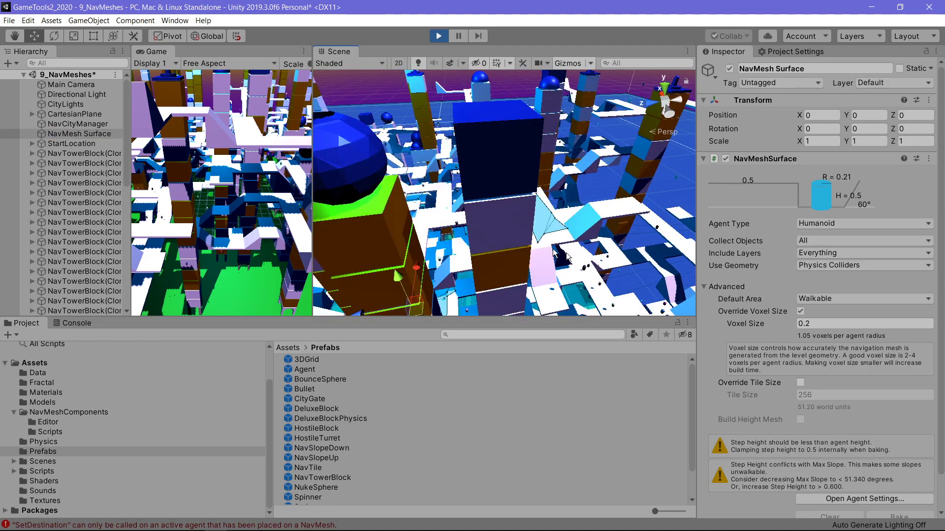
pyautogui.keyDown('alt'); pyautogui.moveTo(553, 249); pyautogui.dragTo(606, 281); pyautogui.keyUp('alt')
pyautogui.moveTo(340, 133); pyautogui.dragTo(418, 183, button='middle')
pyautogui.keyDown('alt'); pyautogui.moveTo(477, 189); pyautogui.dragTo(581, 172); pyautogui.keyUp('alt')
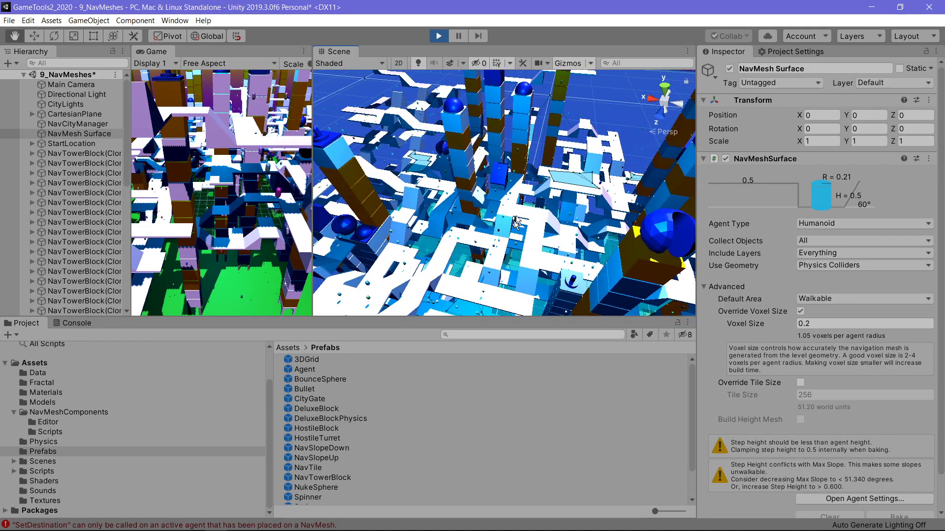
pyautogui.moveTo(551, 206); pyautogui.dragTo(502, 167, button='middle')
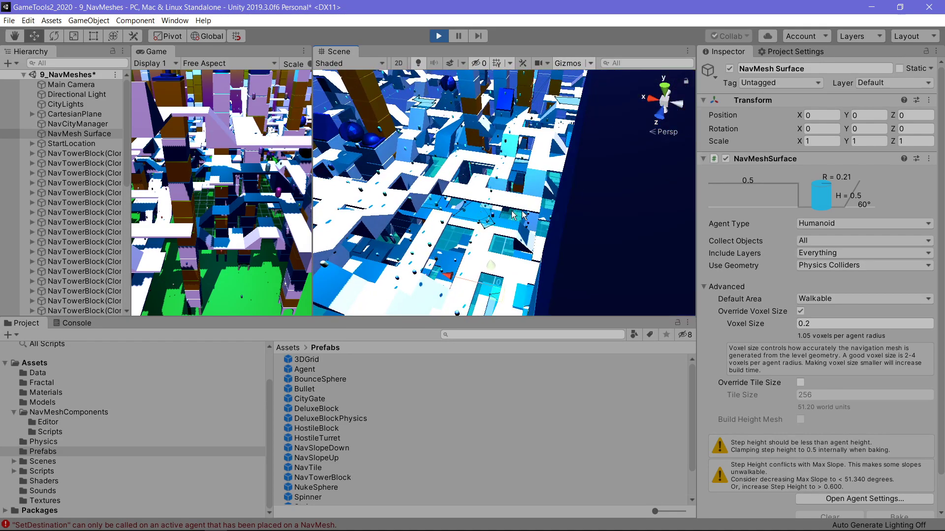
pyautogui.keyDown('alt'); pyautogui.moveTo(512, 212); pyautogui.dragTo(516, 212); pyautogui.keyUp('alt')
pyautogui.scroll(8, 472, 207)
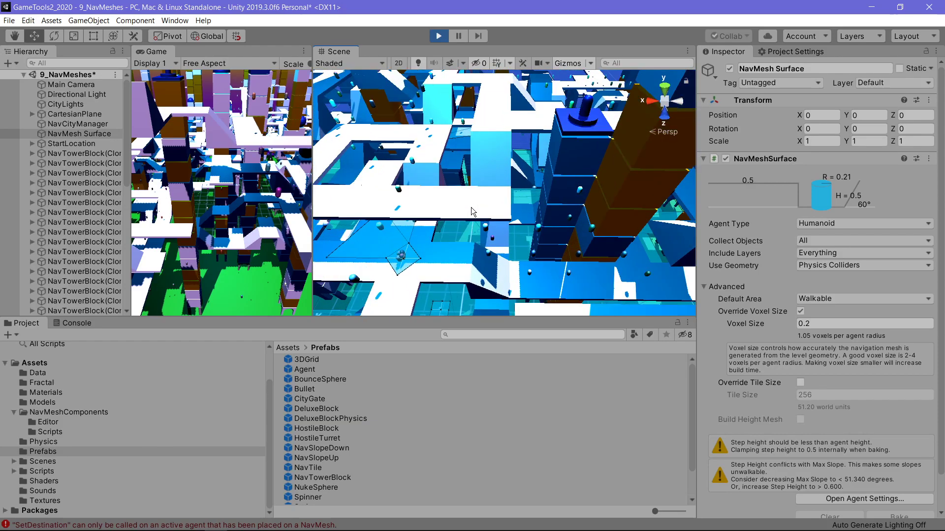
pyautogui.scroll(-5, 449, 205)
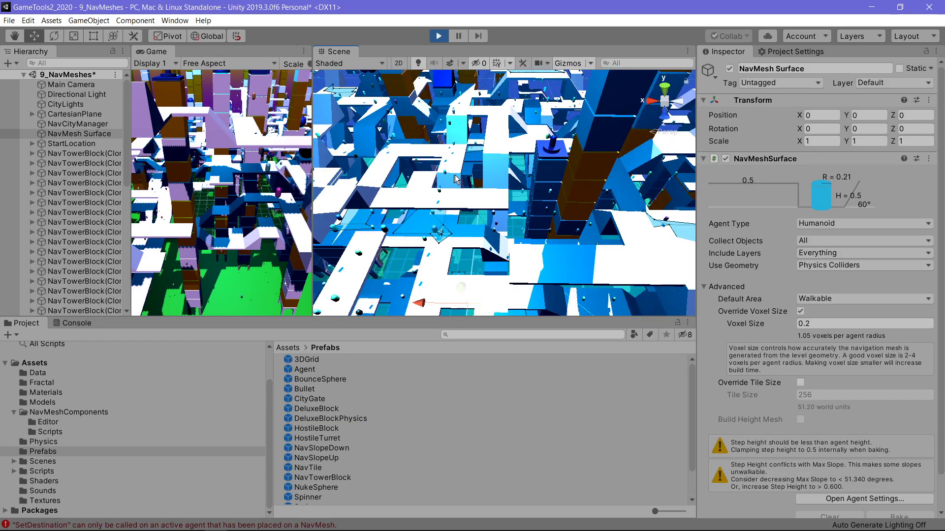
pyautogui.click(439, 36)
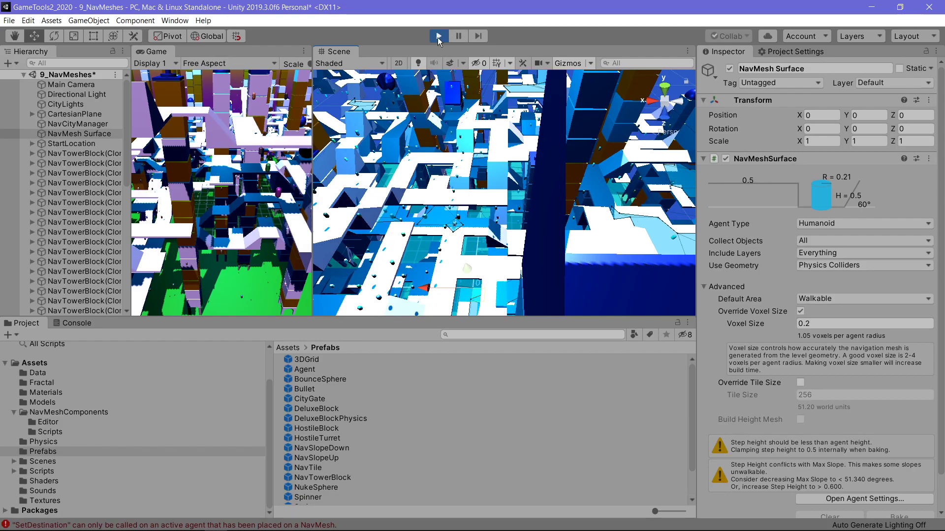
# Step: Set the NavMesh Surface's voxel size to 0.1
pyautogui.moveTo(805, 324); pyautogui.dragTo(818, 329)
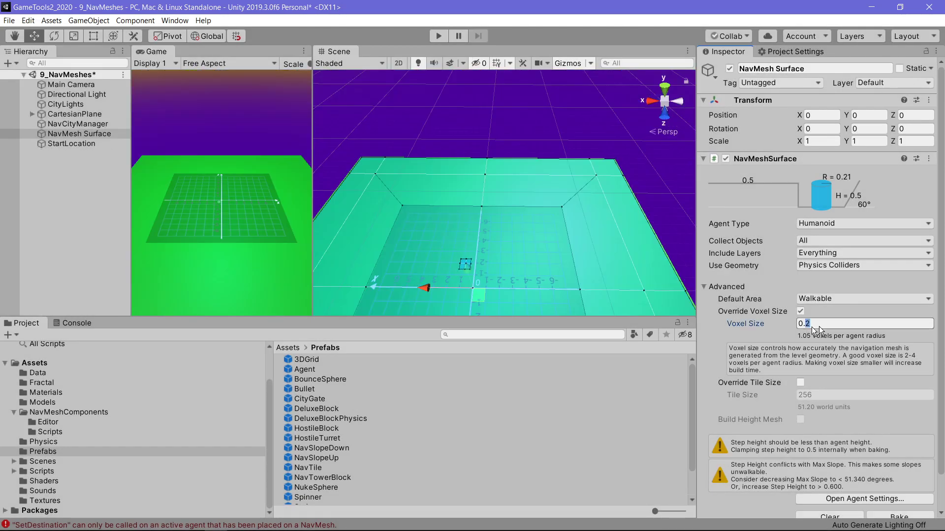
pyautogui.write('1')
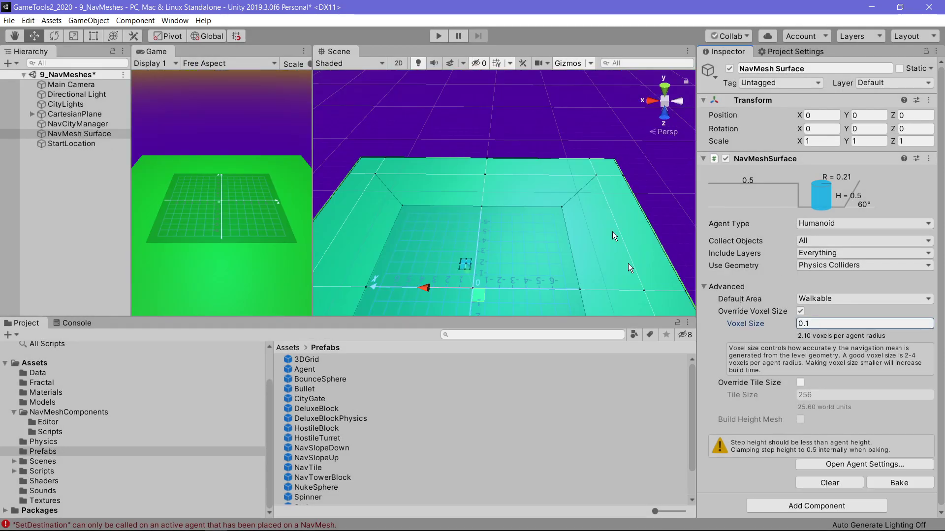
pyautogui.press('Return')
# Step: Run the scene again and orbit around the city to inspect the generated navmesh
pyautogui.click(440, 36)
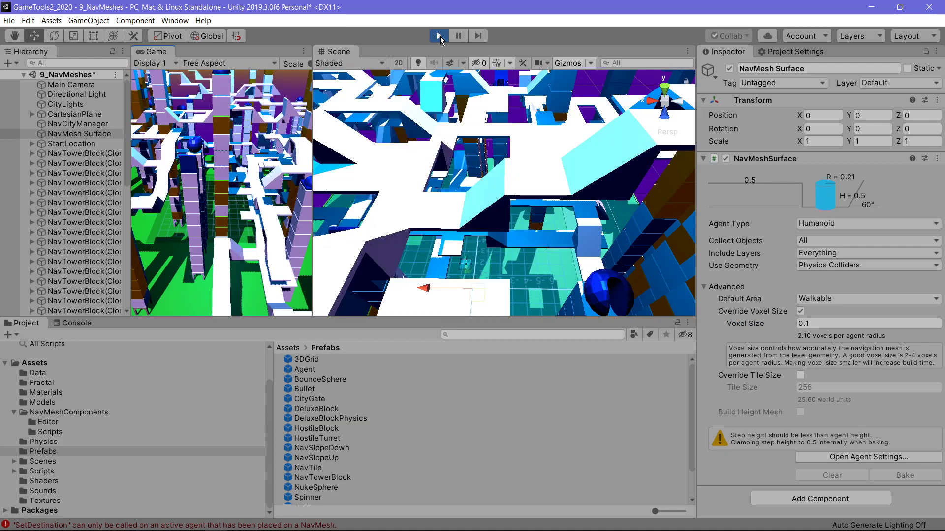
pyautogui.scroll(-4, 484, 168)
pyautogui.moveTo(493, 197); pyautogui.dragTo(527, 187, button='right')
pyautogui.moveTo(473, 224); pyautogui.dragTo(498, 171, button='middle')
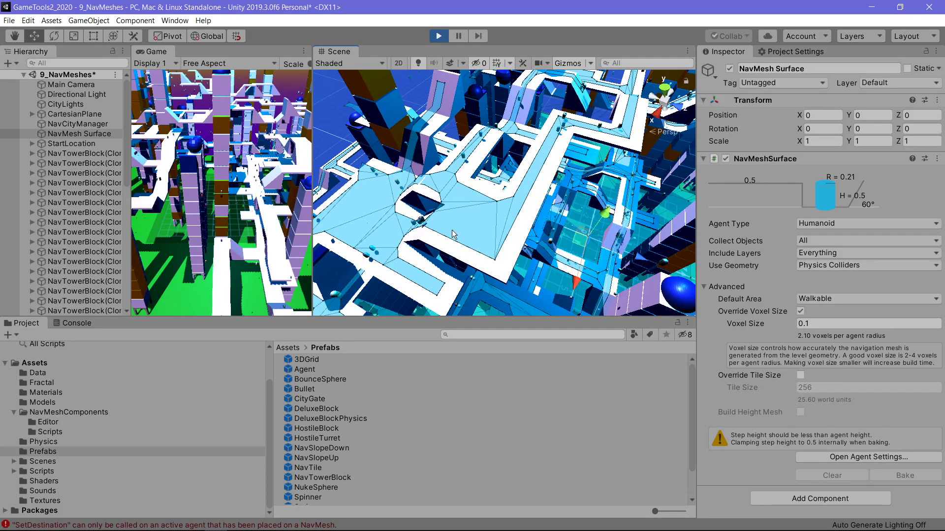
pyautogui.moveTo(494, 227); pyautogui.dragTo(494, 236, button='right')
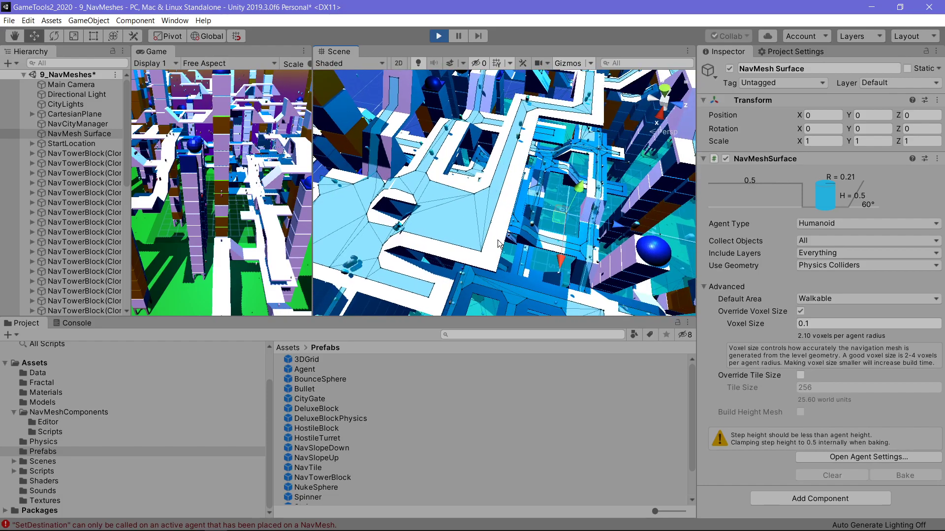
pyautogui.moveTo(495, 236); pyautogui.dragTo(505, 258, button='middle')
pyautogui.scroll(2, 507, 260)
pyautogui.scroll(-1, 505, 259)
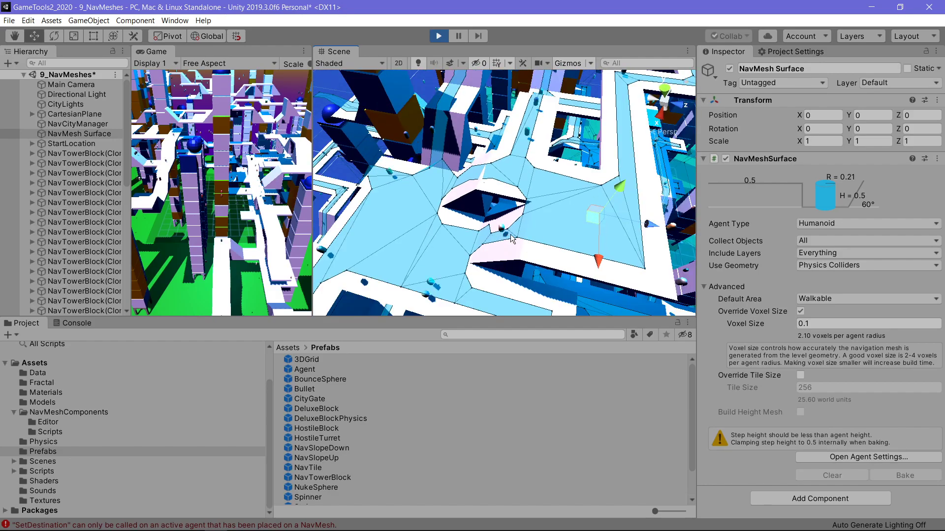
# Step: Open the agent settings and set the Humanoid agent's radius to 0.05
pyautogui.click(832, 223)
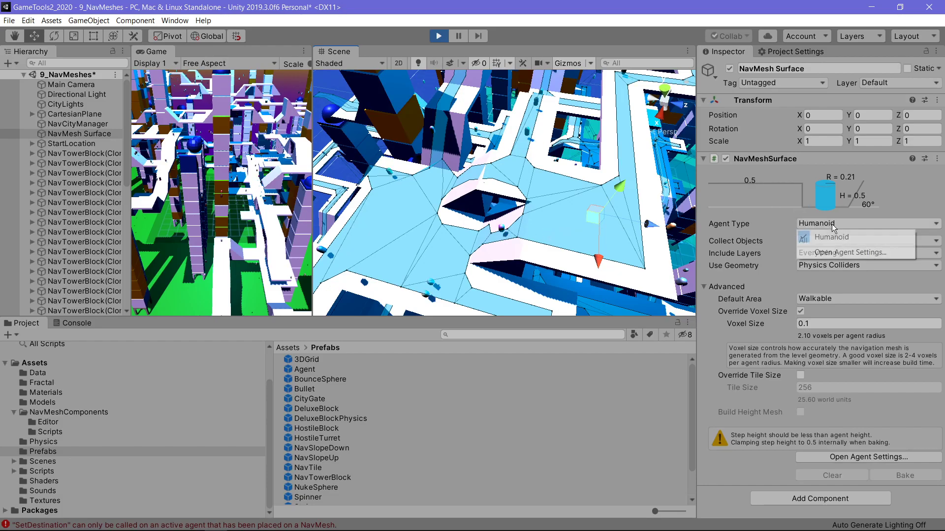
pyautogui.click(829, 249)
pyautogui.moveTo(785, 223); pyautogui.dragTo(781, 223)
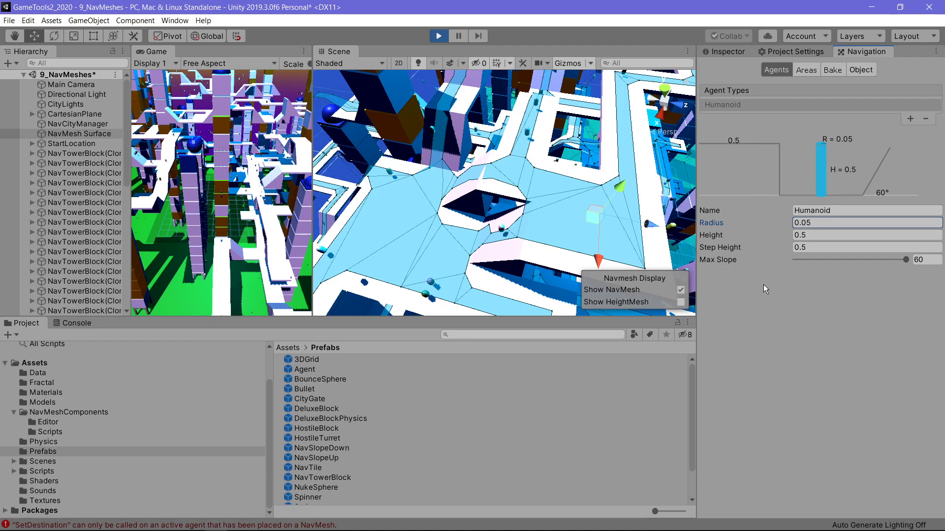
# Step: Stop playing the scene and review the Navigation window's agent, area and bake settings
pyautogui.click(792, 51)
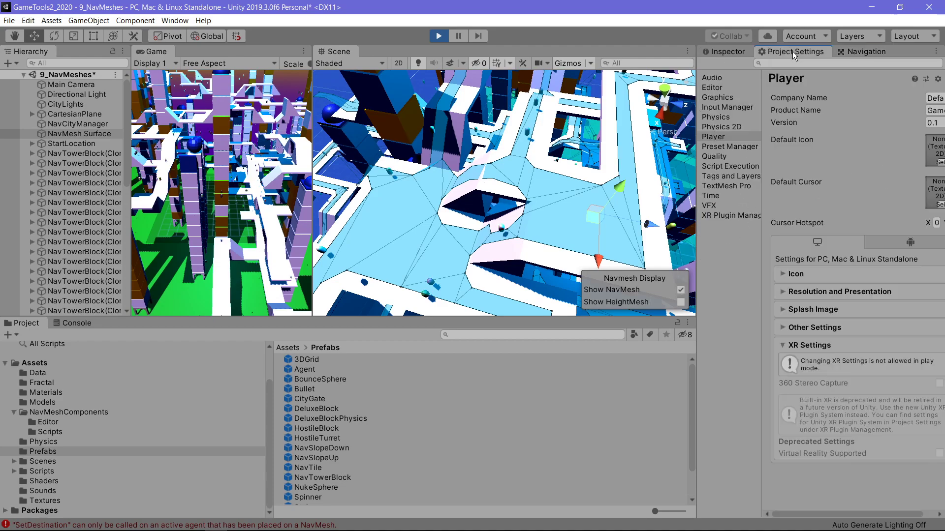
pyautogui.click(862, 55)
pyautogui.click(439, 35)
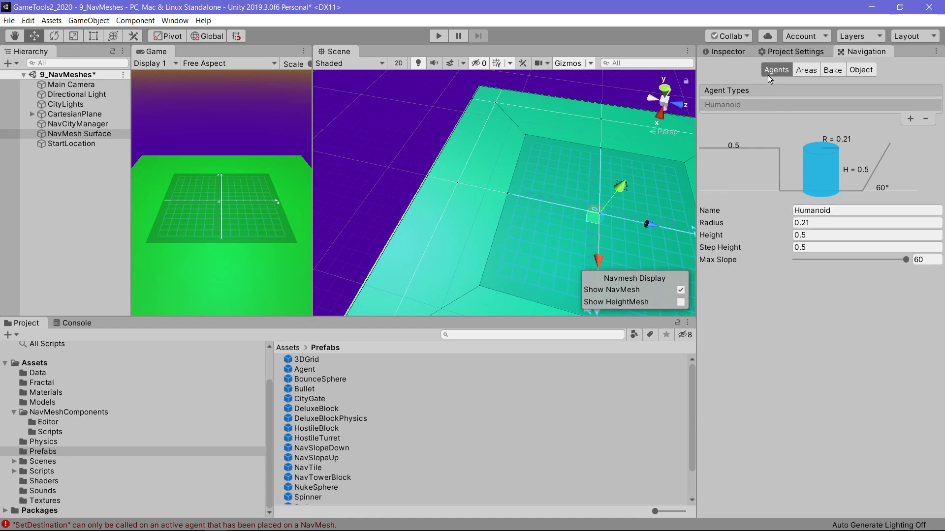
pyautogui.click(808, 69)
pyautogui.click(833, 72)
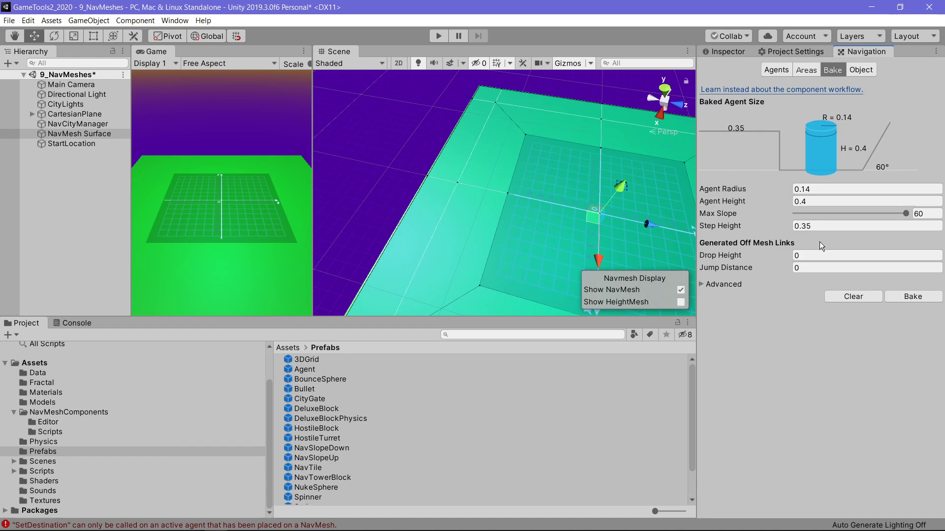
# Step: Set the NavMesh Surface's voxel size to 0.05 in the Inspector
pyautogui.click(725, 52)
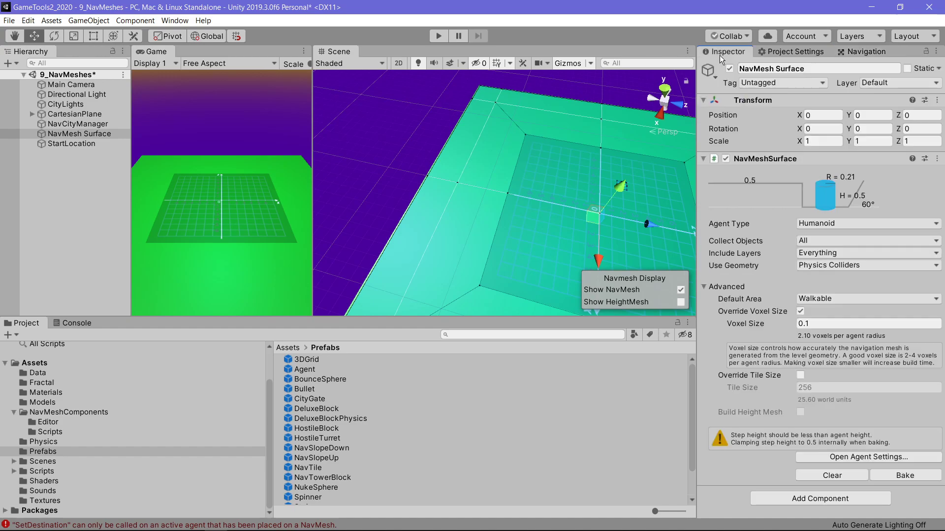
pyautogui.doubleClick(815, 324)
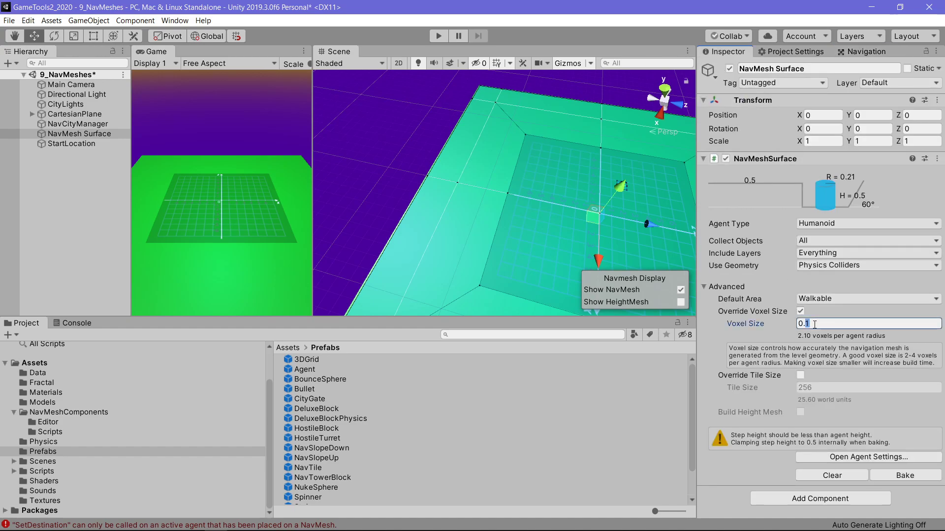
pyautogui.write('05')
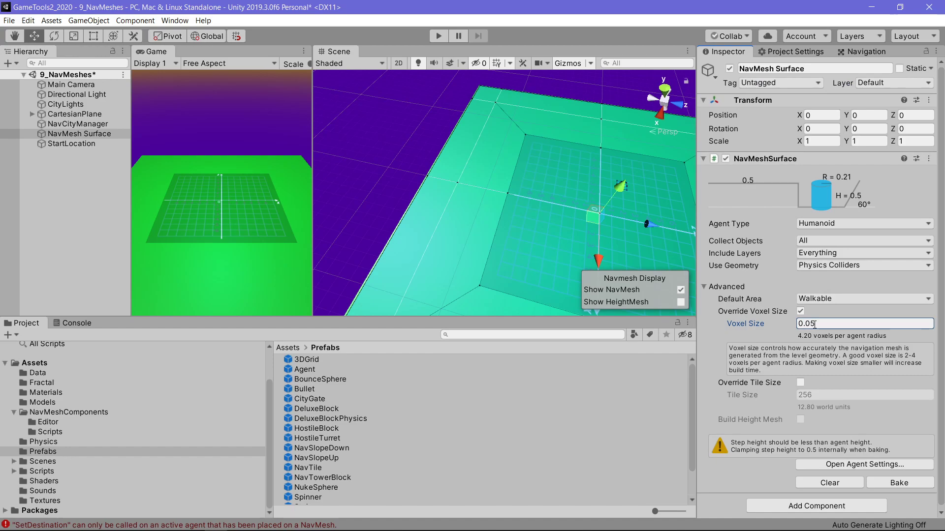
# Step: Save the scene and clear the console
pyautogui.click(9, 21)
pyautogui.click(22, 60)
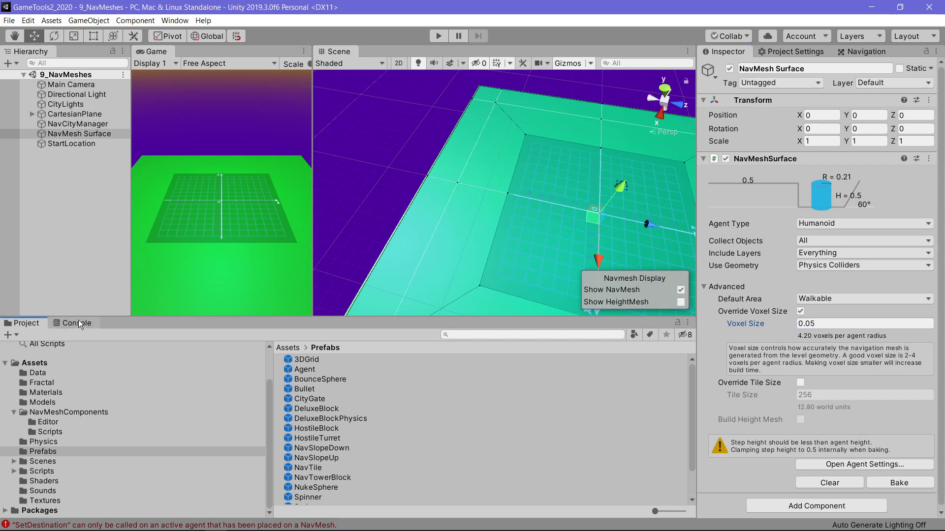
pyautogui.click(77, 323)
pyautogui.click(13, 335)
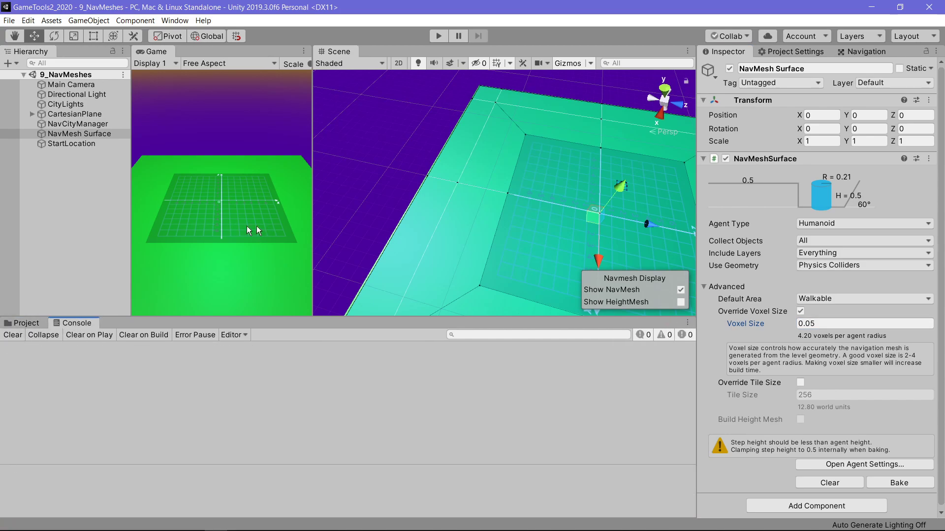
# Step: Enlarge the Scene view and orbit around the navmesh on the ground plane
pyautogui.moveTo(286, 318); pyautogui.dragTo(295, 392)
pyautogui.keyDown('alt'); pyautogui.moveTo(386, 338); pyautogui.dragTo(539, 264); pyautogui.keyUp('alt')
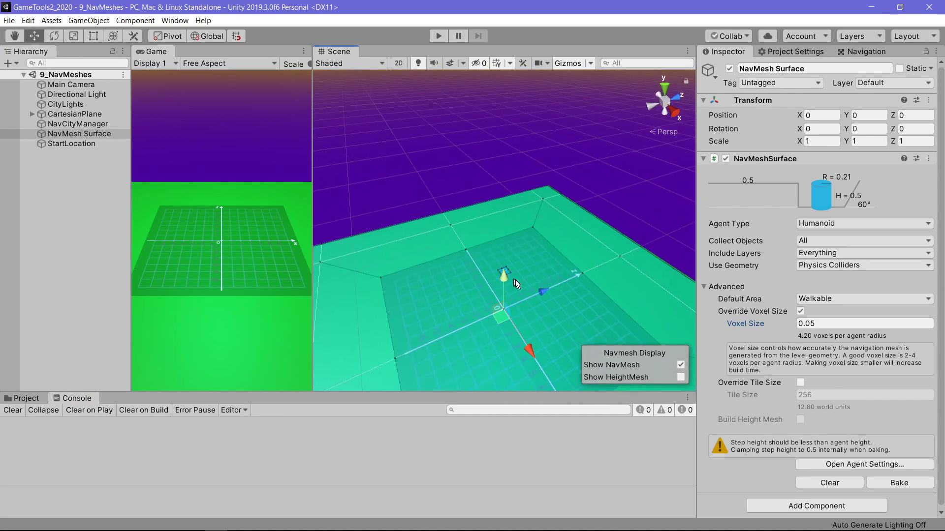
pyautogui.moveTo(508, 326); pyautogui.dragTo(497, 274)
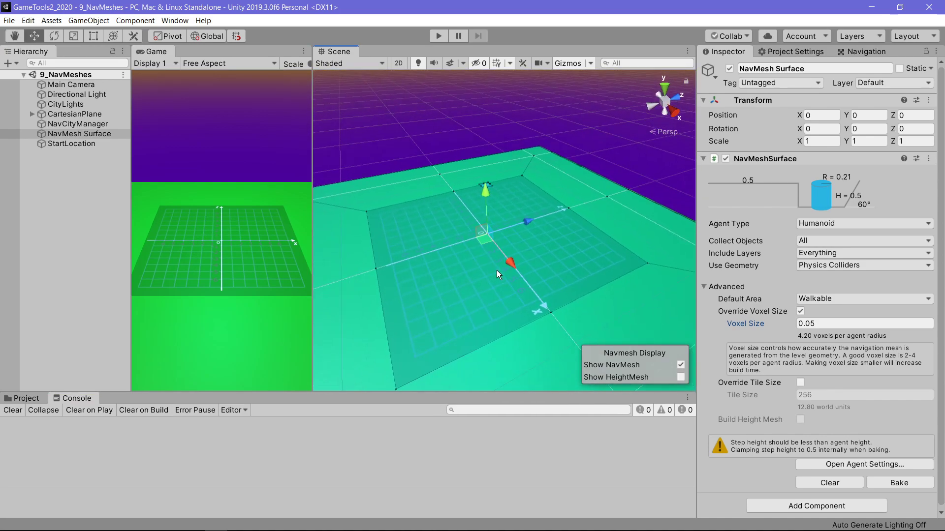
pyautogui.scroll(-2, 497, 271)
pyautogui.moveTo(465, 247); pyautogui.dragTo(480, 276, button='right')
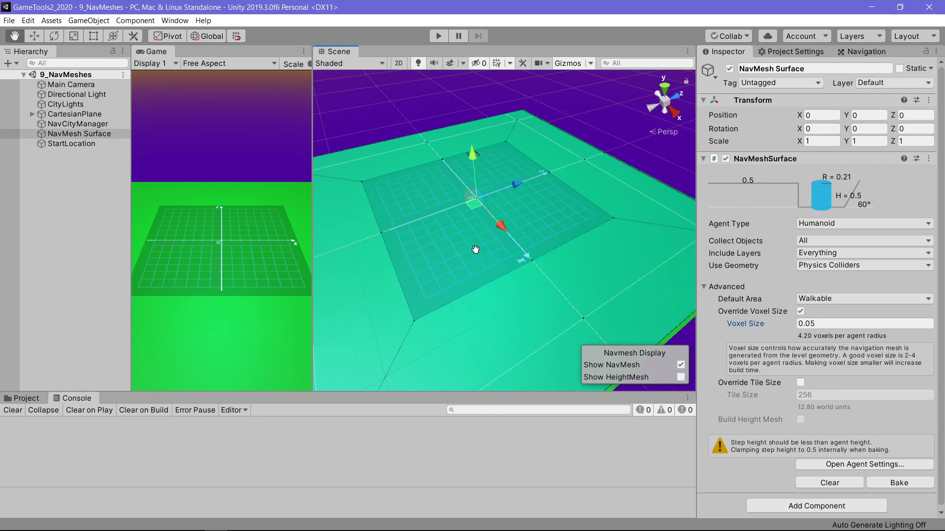
pyautogui.moveTo(474, 249); pyautogui.dragTo(489, 270, button='middle')
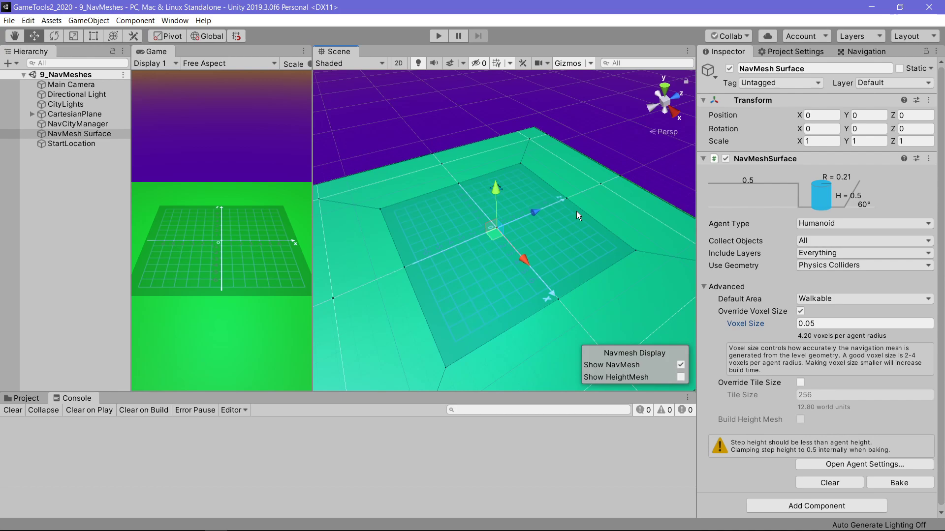
pyautogui.scroll(-1, 793, 421)
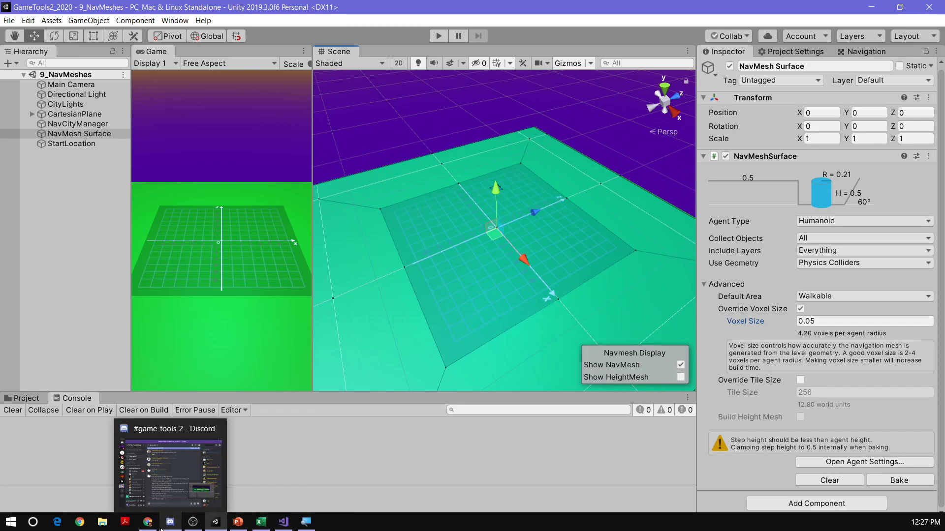
# Step: Switch to the GT2-2020_Navigation PowerPoint presentation and scroll through the slide list
pyautogui.moveTo(239, 525)
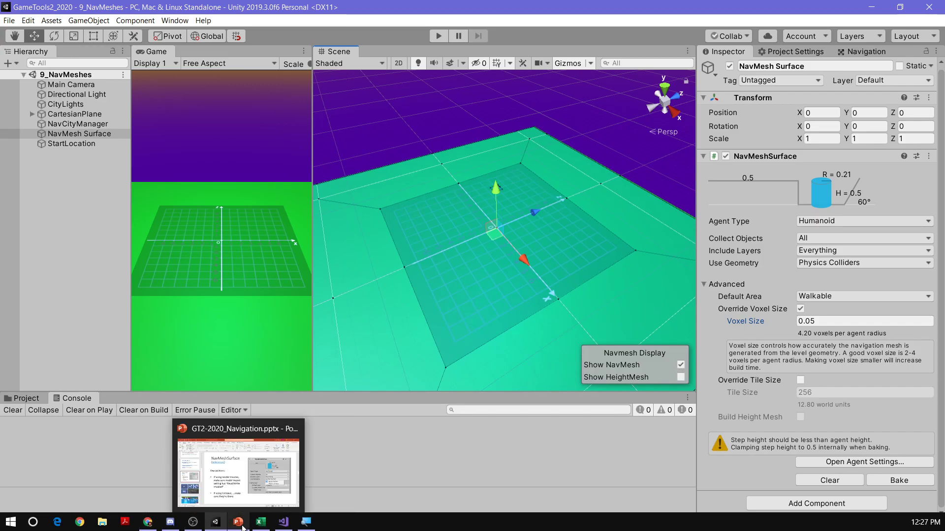
pyautogui.click(243, 491)
pyautogui.scroll(3, 116, 265)
pyautogui.scroll(3, 111, 255)
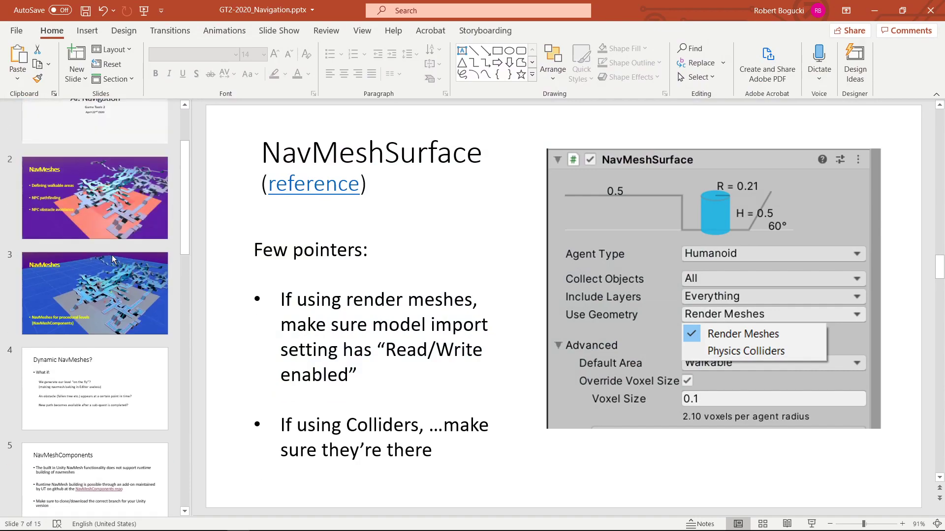
pyautogui.scroll(-8, 111, 255)
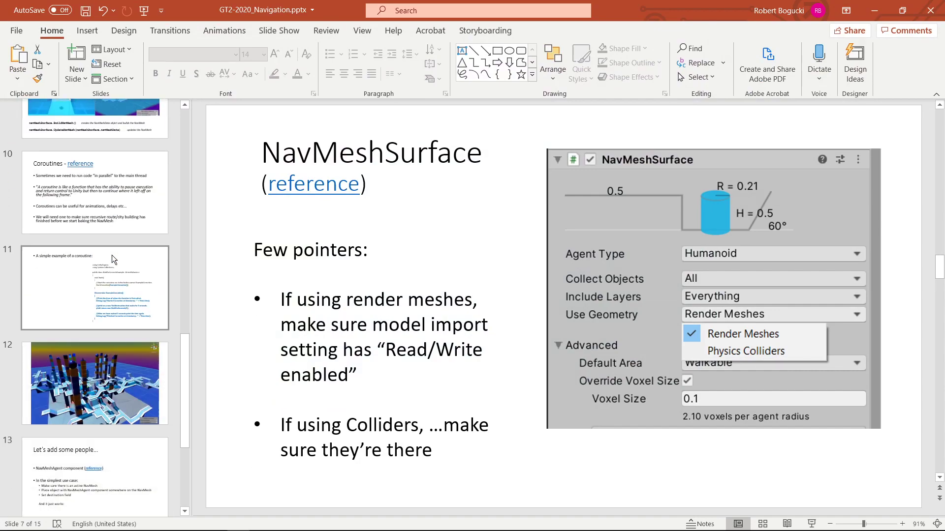
# Step: Browse the slides on coroutines and on adding NavMeshAgent people to the city
pyautogui.click(102, 191)
pyautogui.click(99, 273)
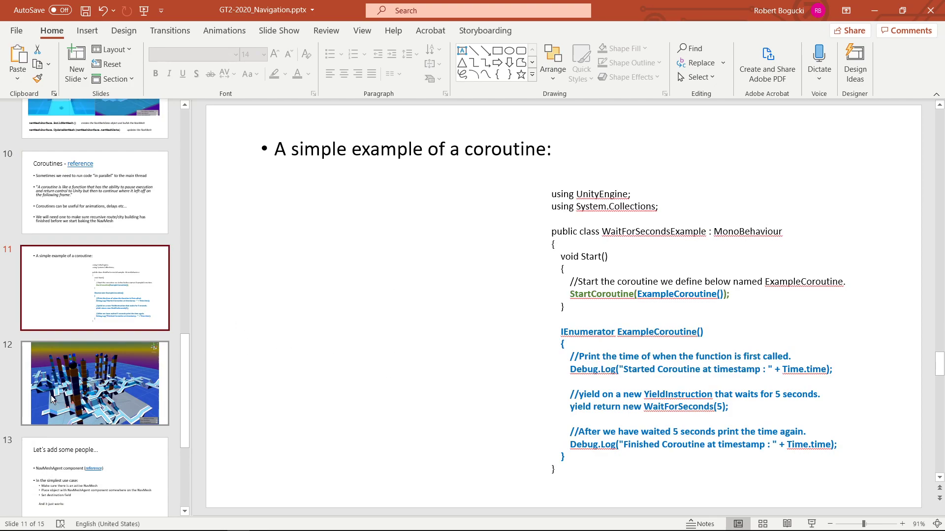
pyautogui.scroll(-3, 59, 393)
pyautogui.click(114, 337)
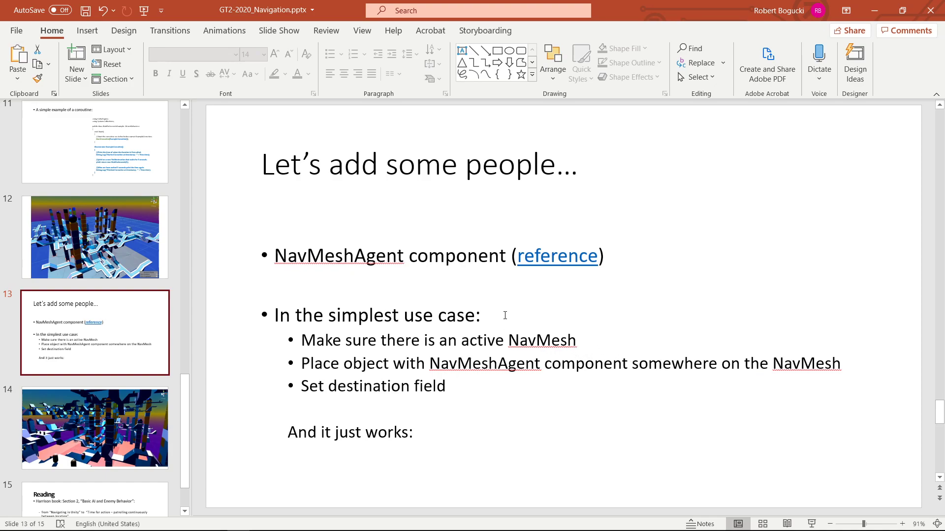
pyautogui.scroll(-1, 401, 404)
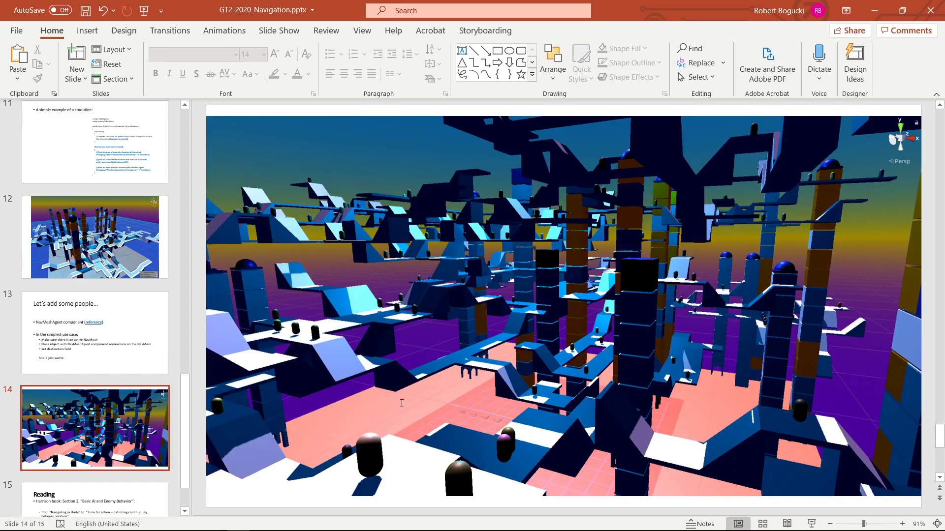